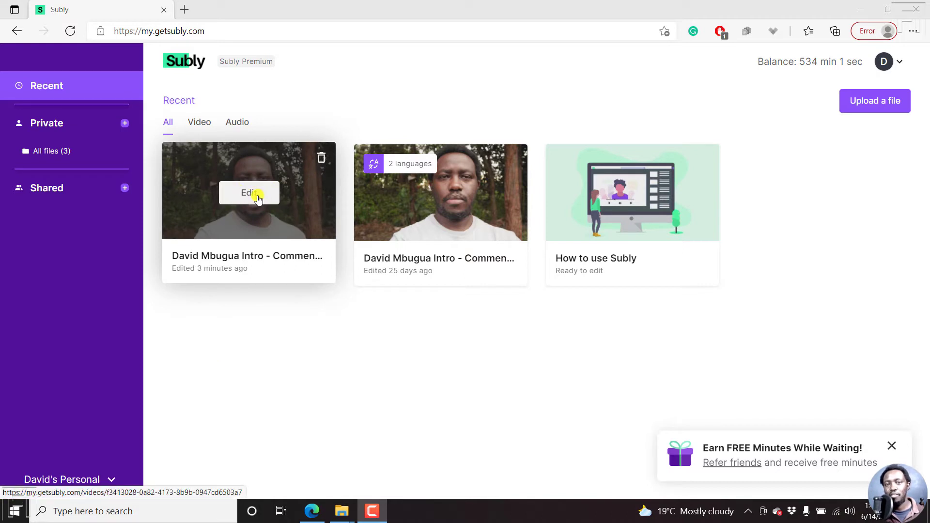
# Step: Open the first intro video in the editor and show its Translation options
pyautogui.click(249, 192)
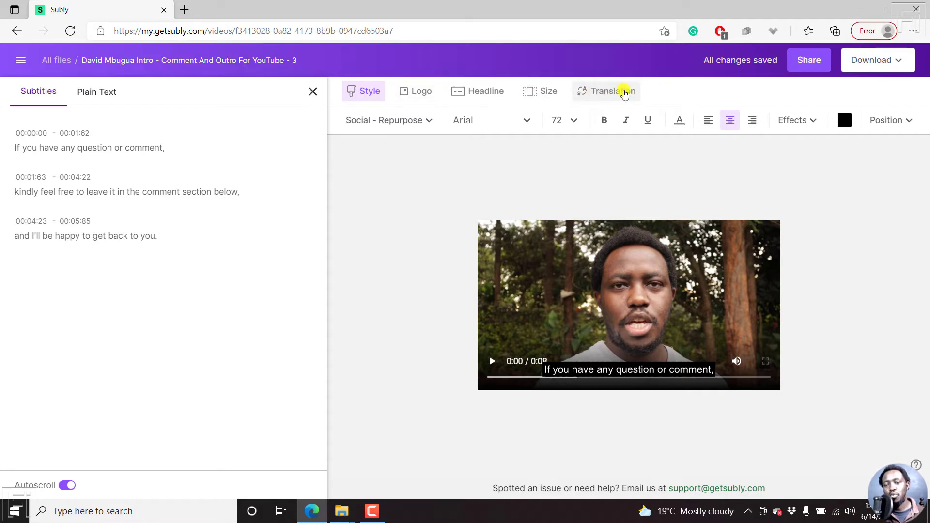
pyautogui.click(624, 91)
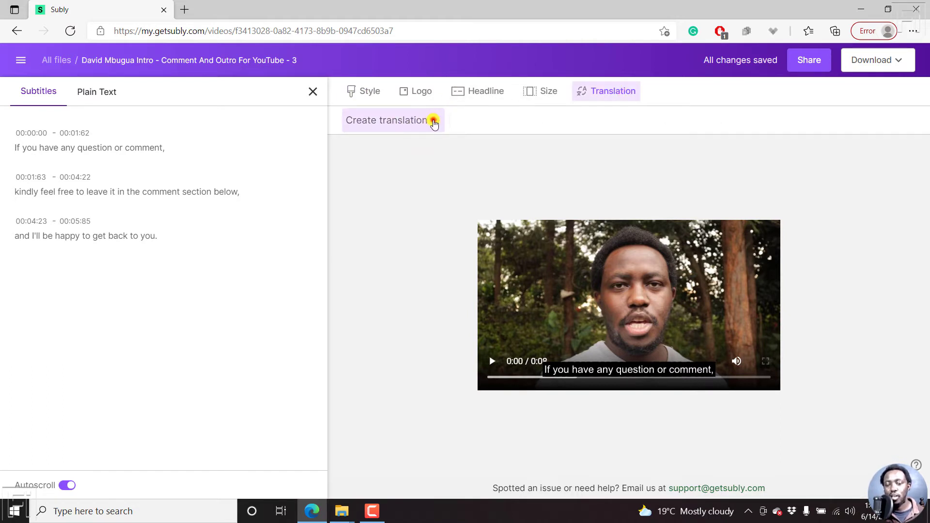
# Step: Pick Spanish as the only translation language, after deselecting Spanish (Mexico) and Swedish
pyautogui.click(432, 121)
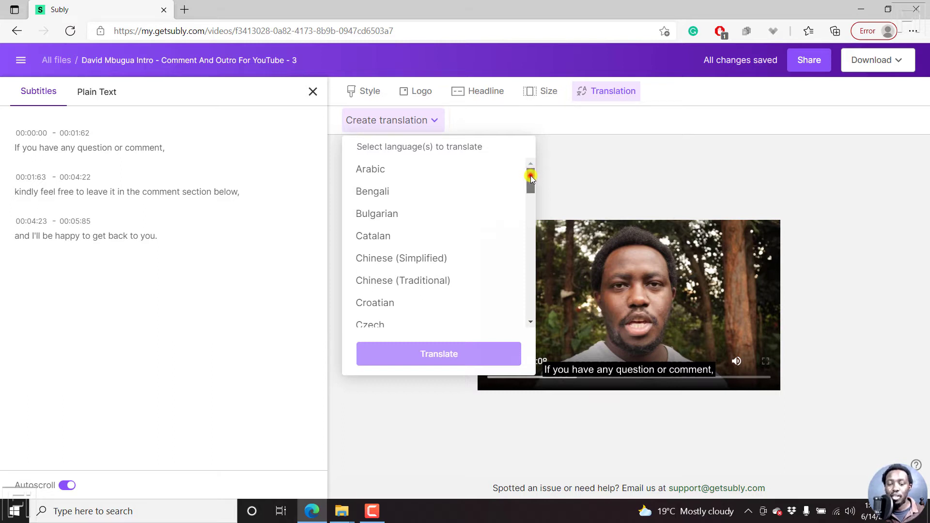
pyautogui.moveTo(530, 175); pyautogui.dragTo(526, 222)
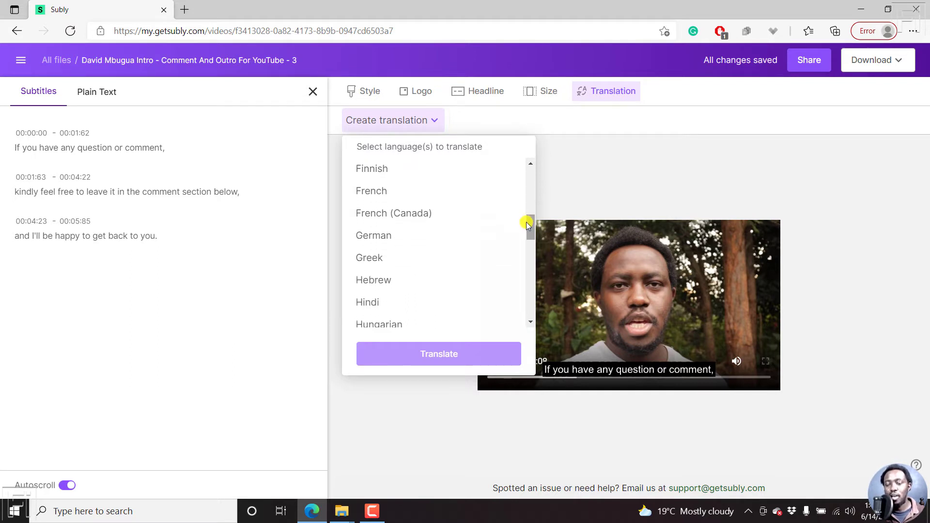
pyautogui.moveTo(528, 224); pyautogui.dragTo(527, 297)
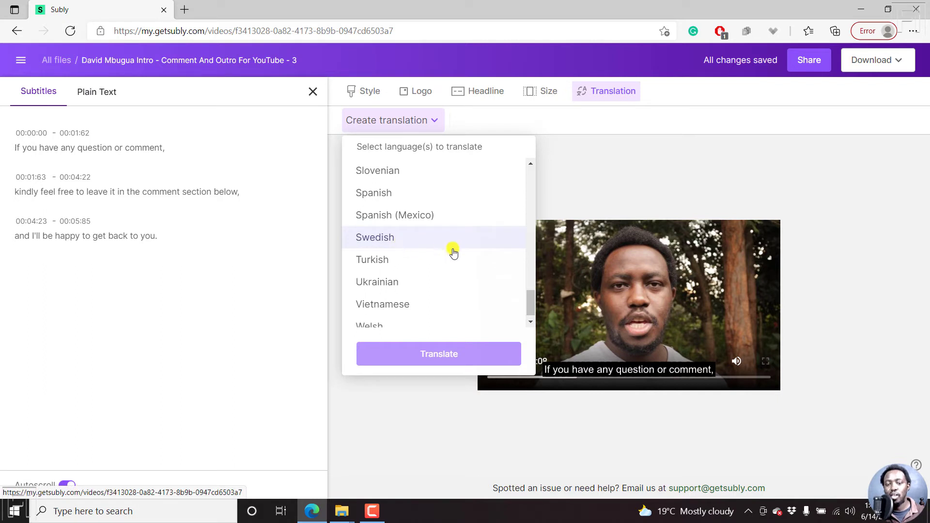
pyautogui.scroll(-1, 531, 313)
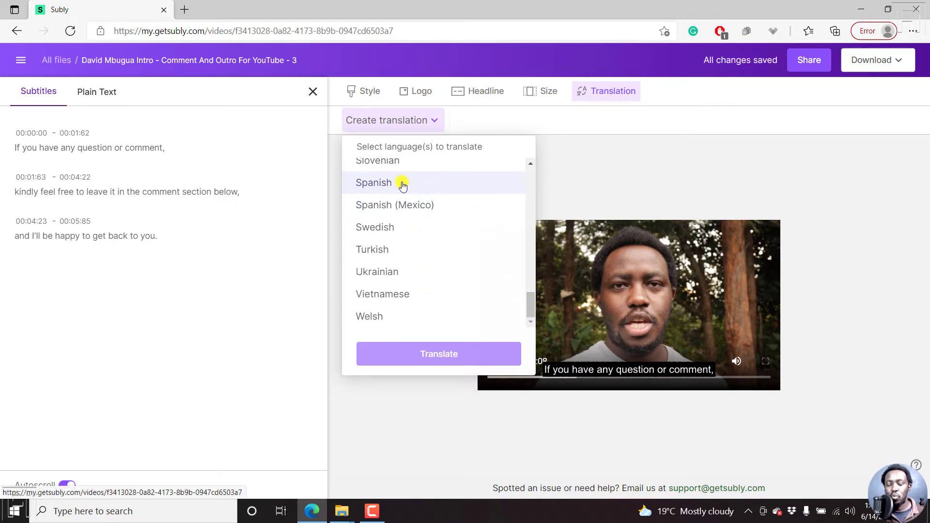
pyautogui.click(401, 184)
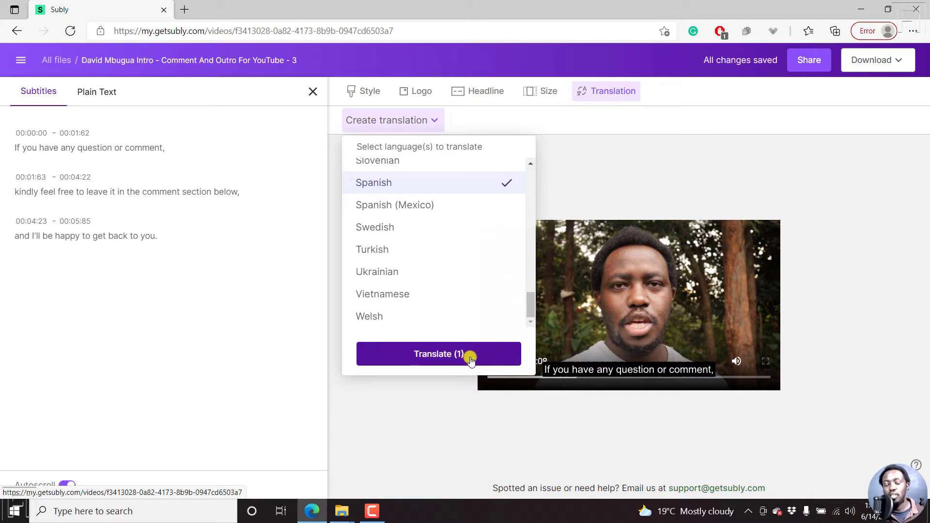
pyautogui.click(399, 204)
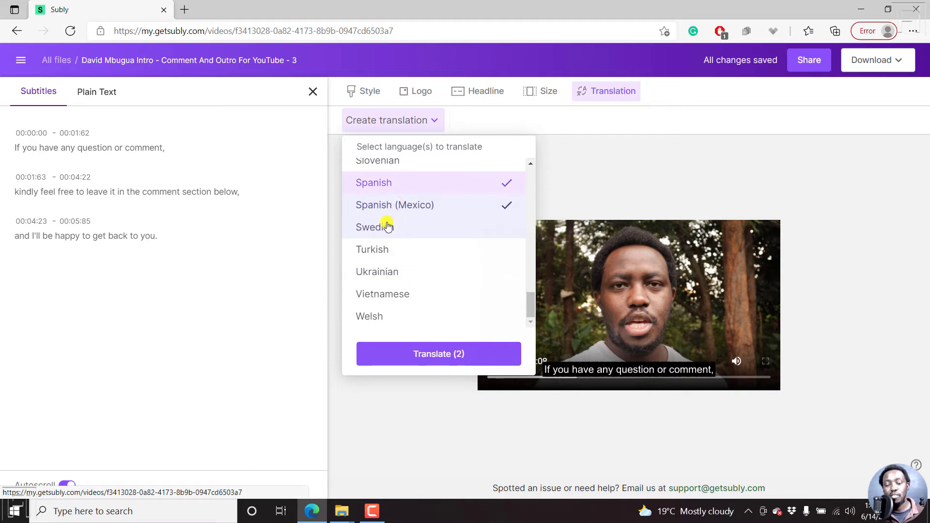
pyautogui.click(392, 225)
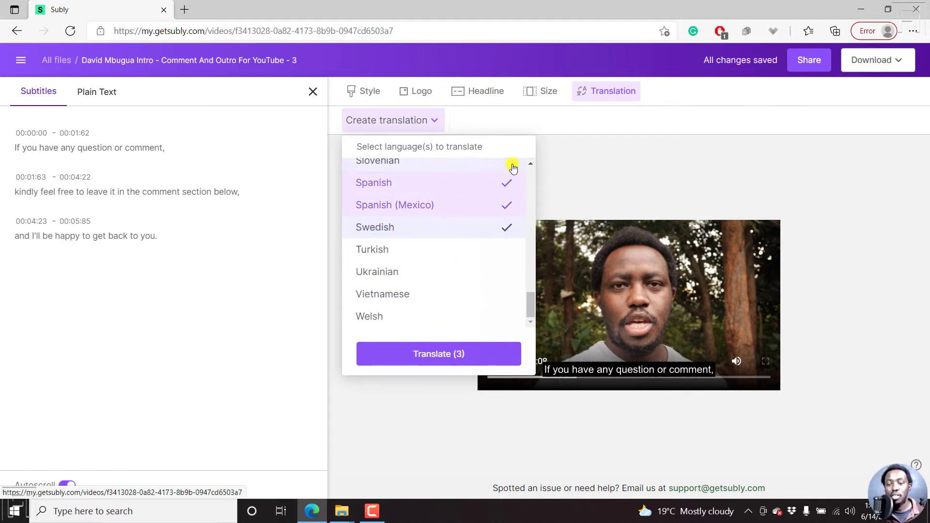
pyautogui.click(395, 227)
pyautogui.click(392, 206)
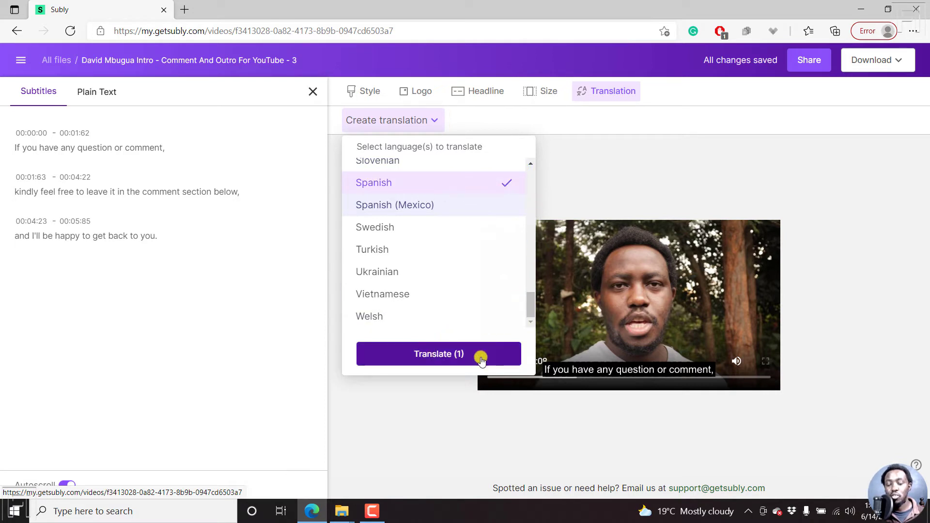
# Step: Confirm the English grammar is correct and spend 8 seconds of balance to translate into Spanish
pyautogui.click(428, 354)
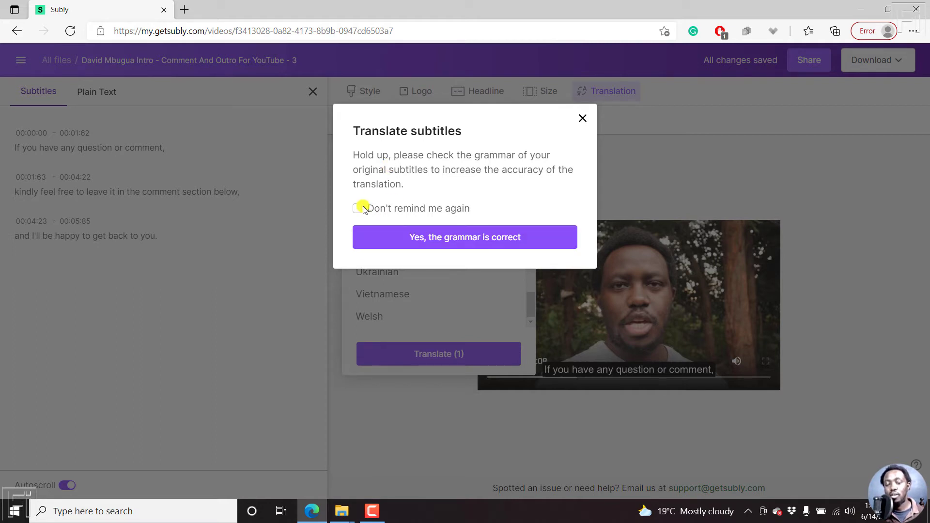
pyautogui.click(489, 237)
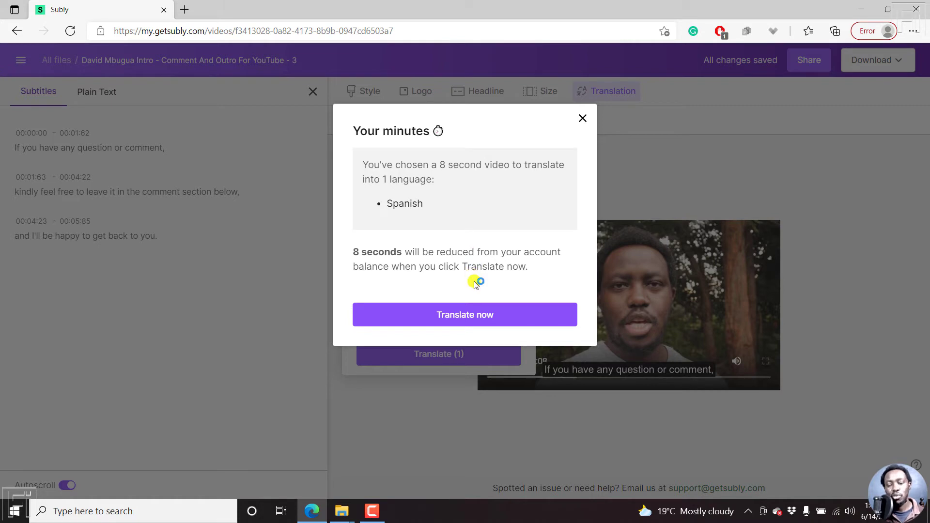
pyautogui.click(462, 315)
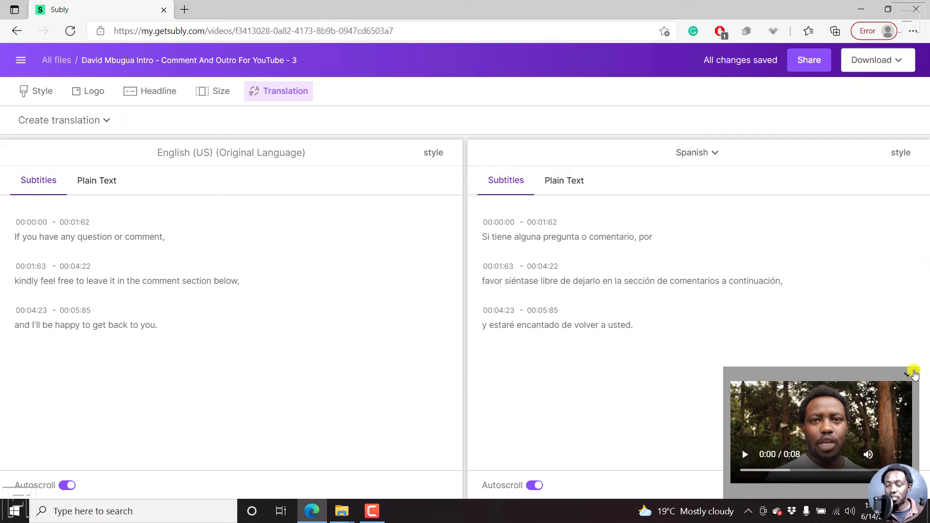
pyautogui.moveTo(821, 429)
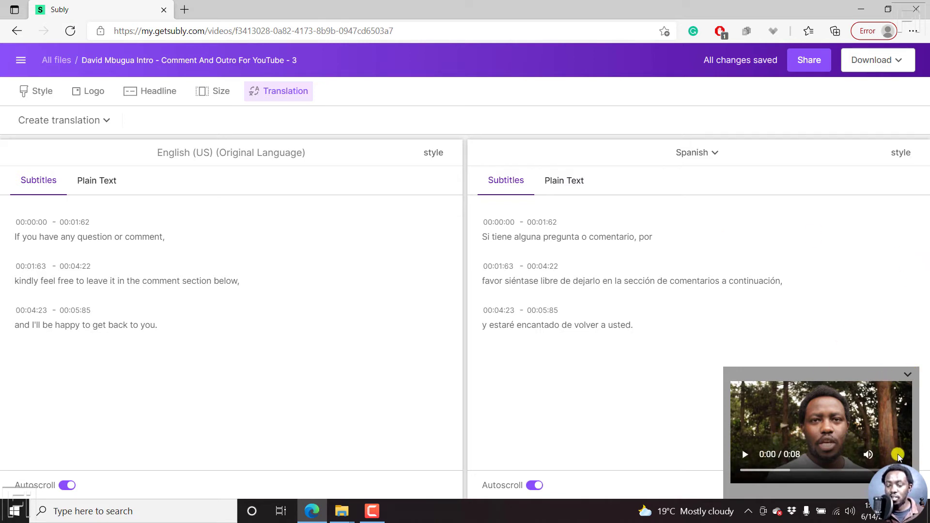
# Step: Play the video preview and check the Spanish entry in the translated-language dropdown
pyautogui.click(744, 458)
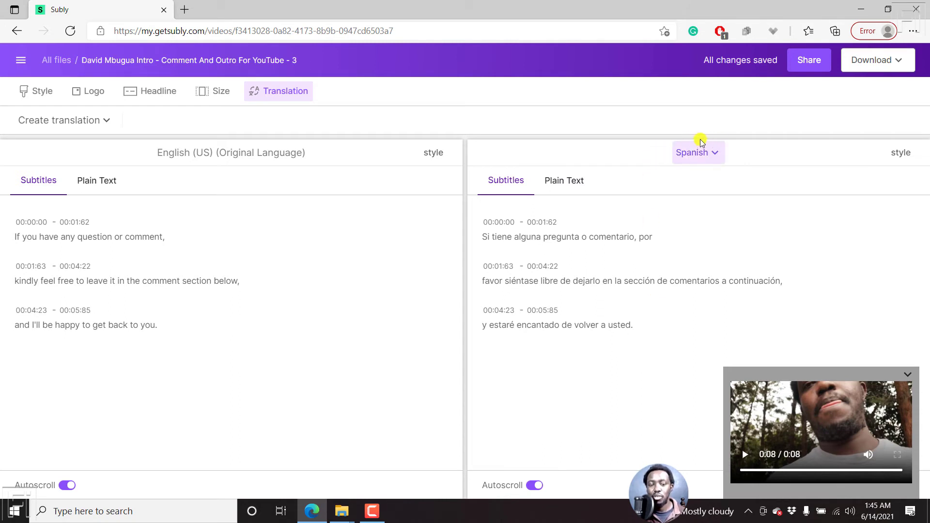
pyautogui.click(716, 154)
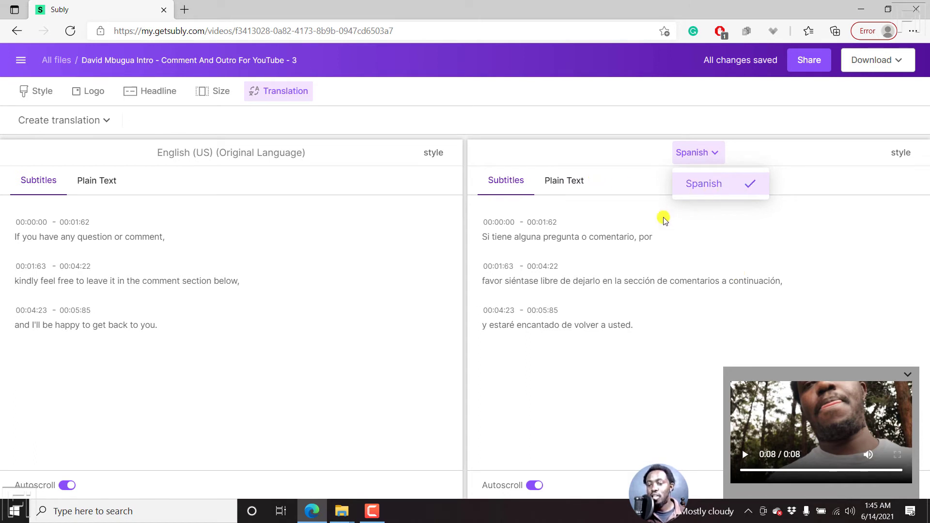
pyautogui.click(729, 219)
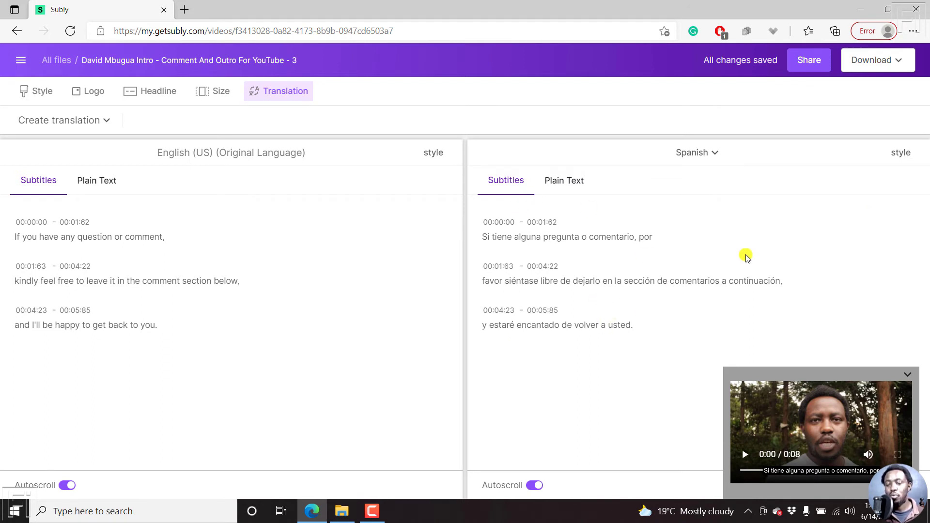
# Step: Download the 16:9 Landscape video with Spanish subtitles burned in
pyautogui.click(901, 60)
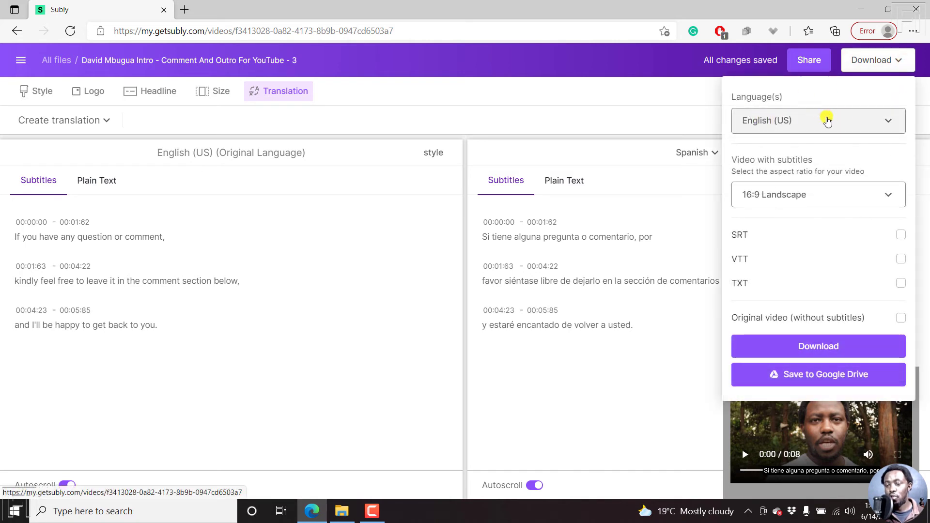
pyautogui.click(895, 125)
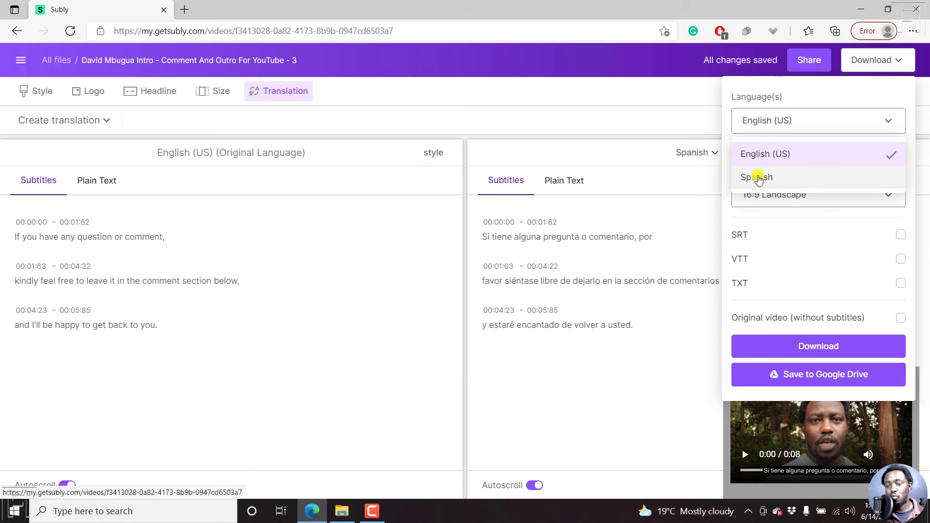
pyautogui.click(785, 178)
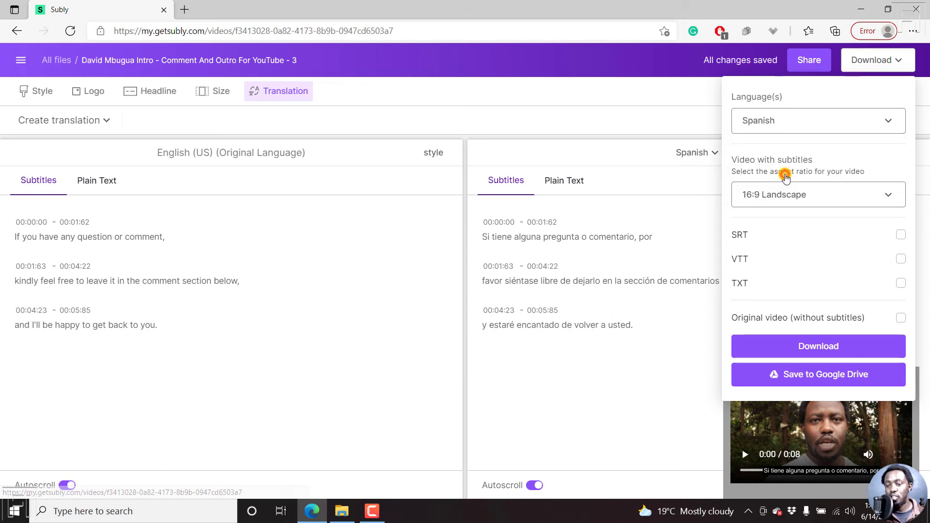
pyautogui.click(833, 346)
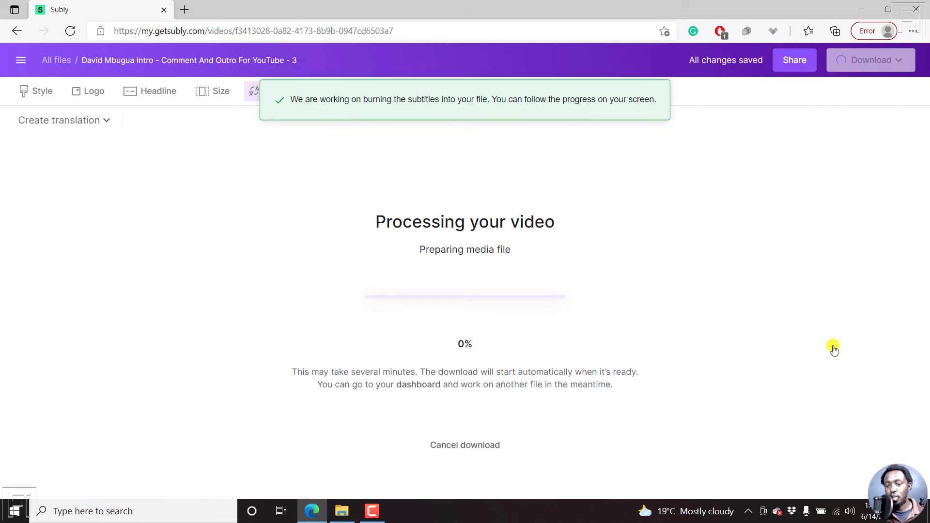